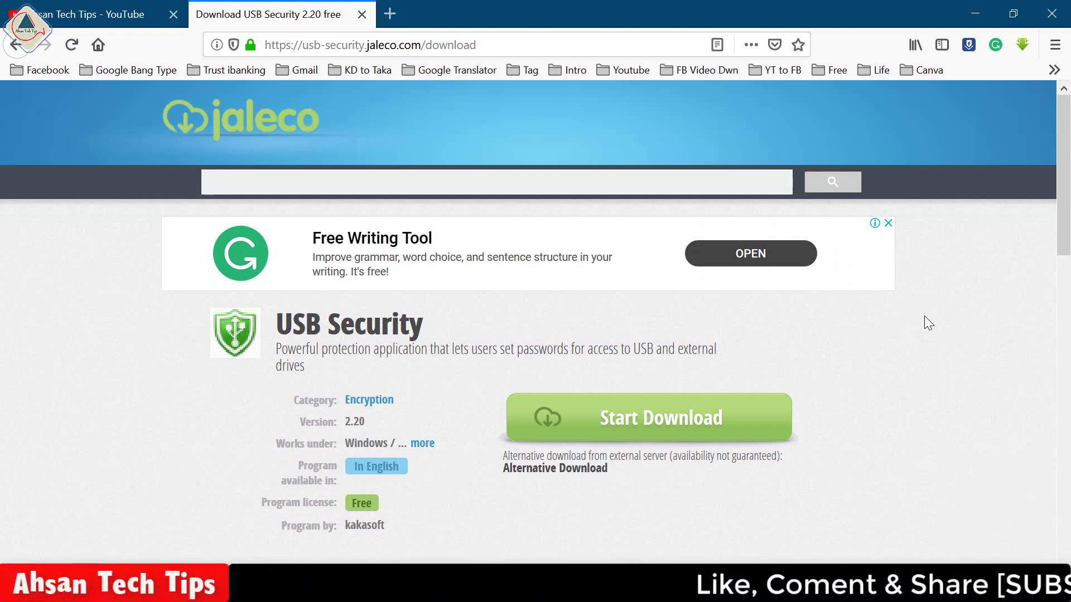
- Close Firefox's USB Security 2.20 download page to show the desktop with the USBSecurity shortcut
{"action": "left_click", "coordinate": [1056, 6]}
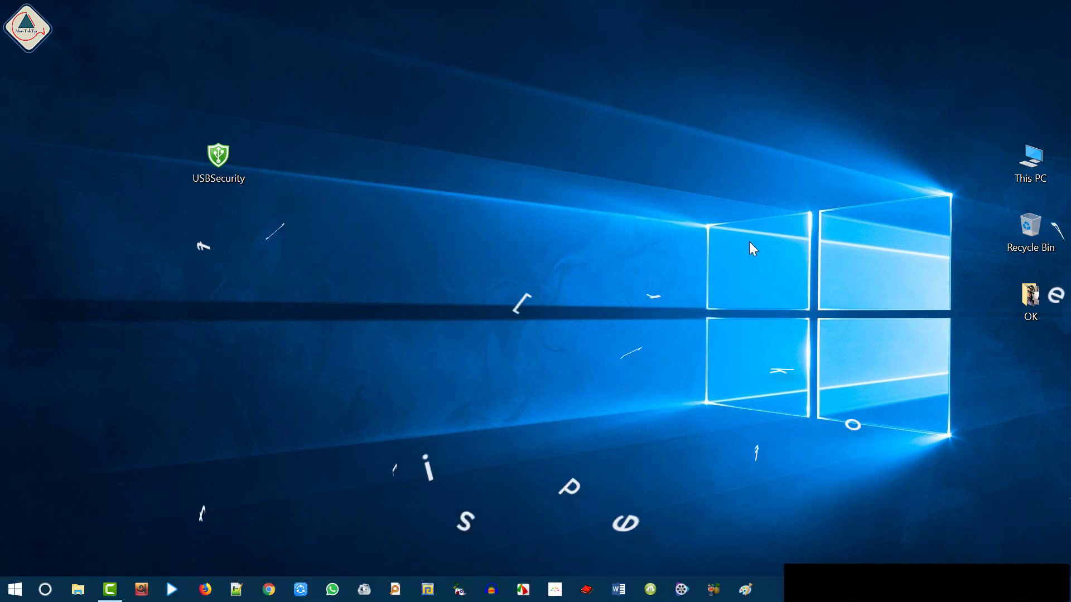
{"action": "double_click", "coordinate": [1030, 159]}
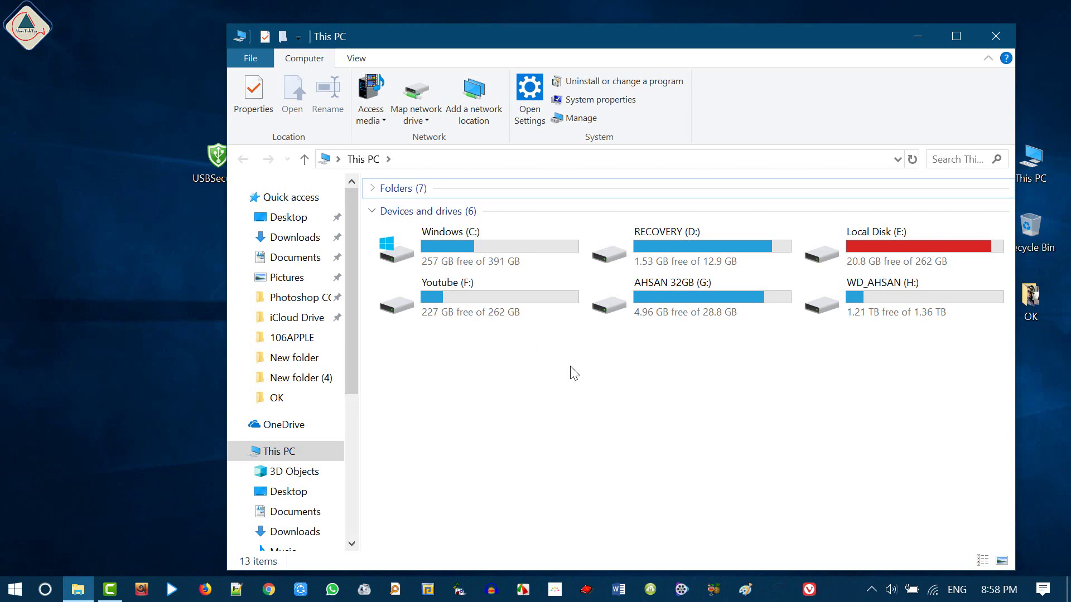
{"action": "left_click", "coordinate": [707, 301]}
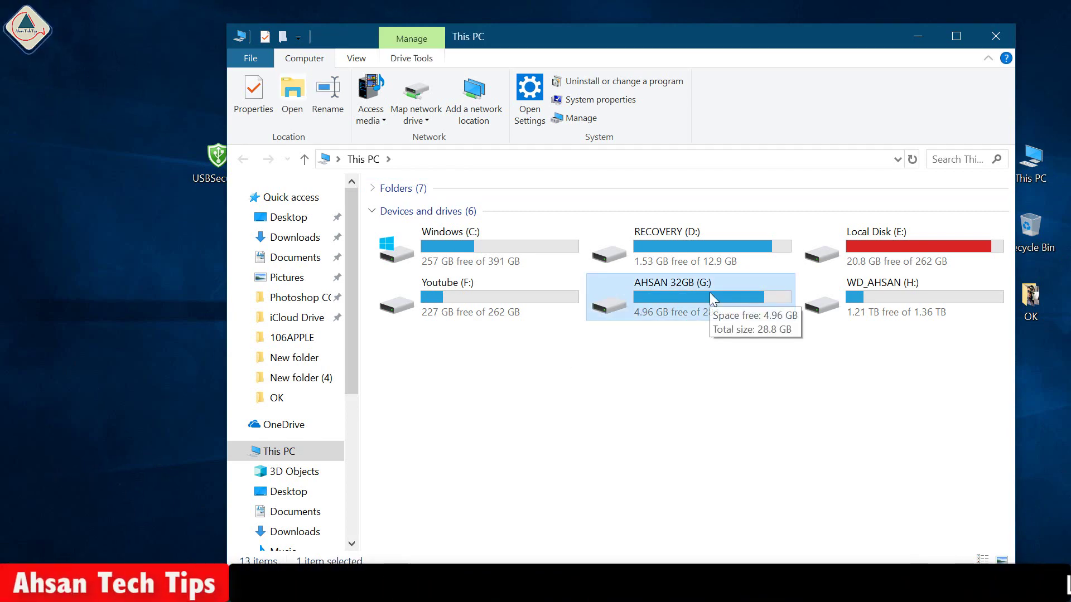
{"action": "left_click", "coordinate": [881, 294]}
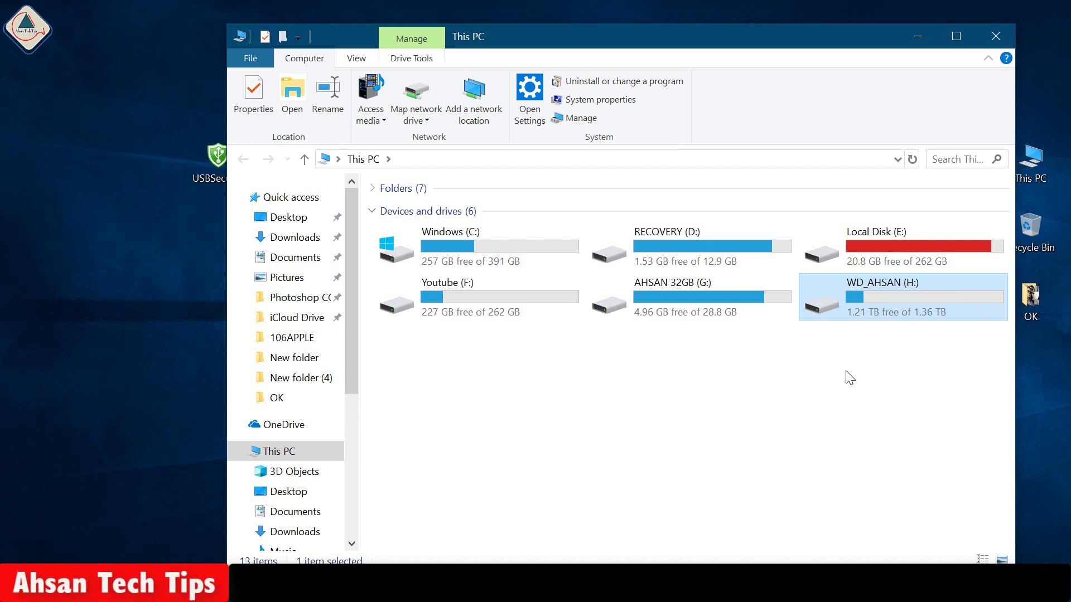
{"action": "double_click", "coordinate": [885, 299]}
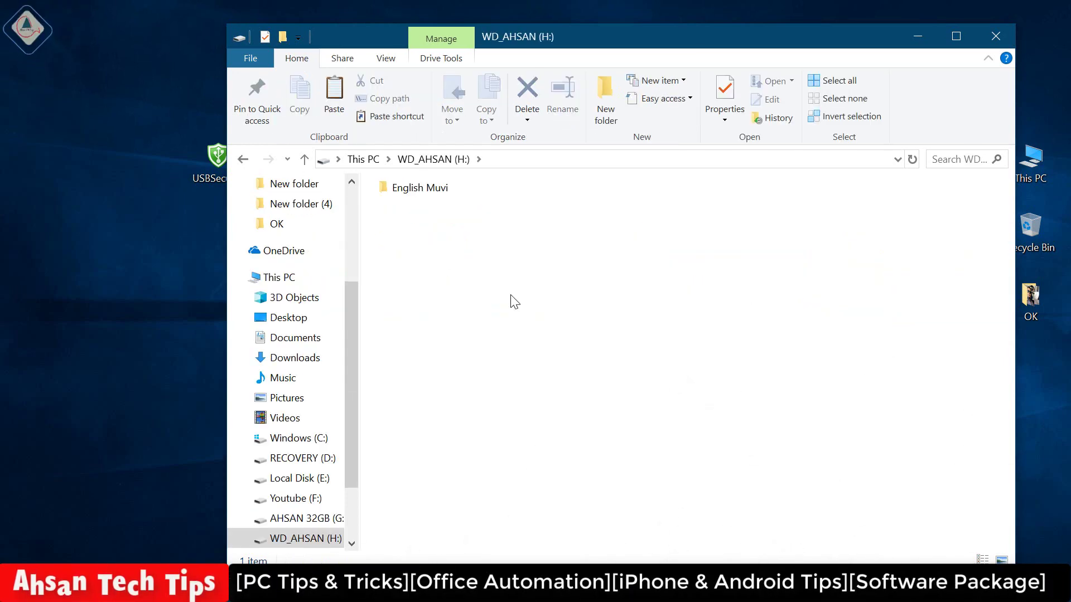
{"action": "double_click", "coordinate": [416, 189]}
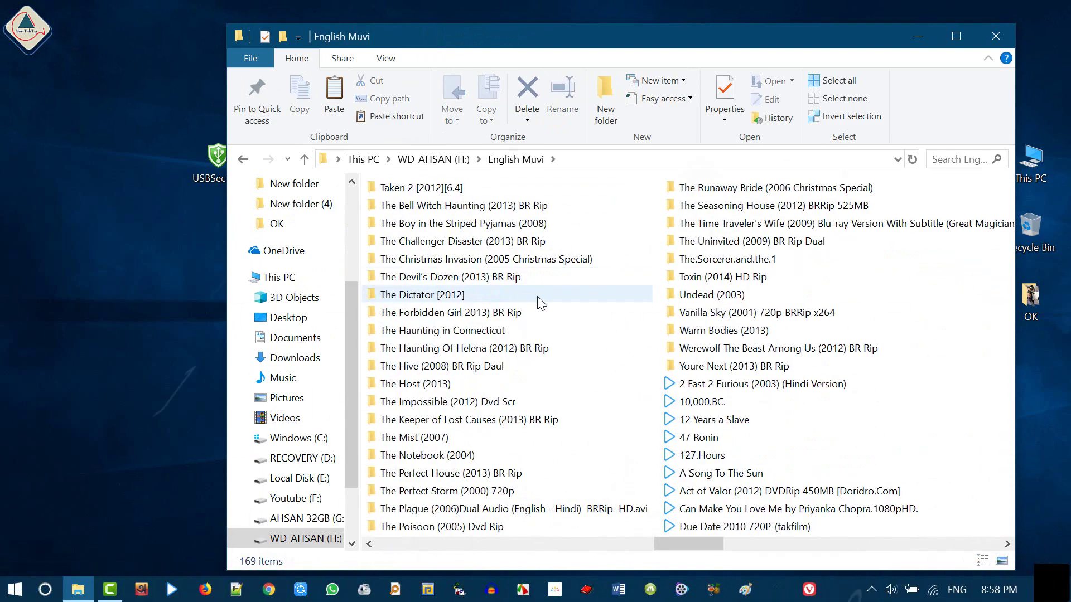
{"action": "left_click", "coordinate": [244, 160]}
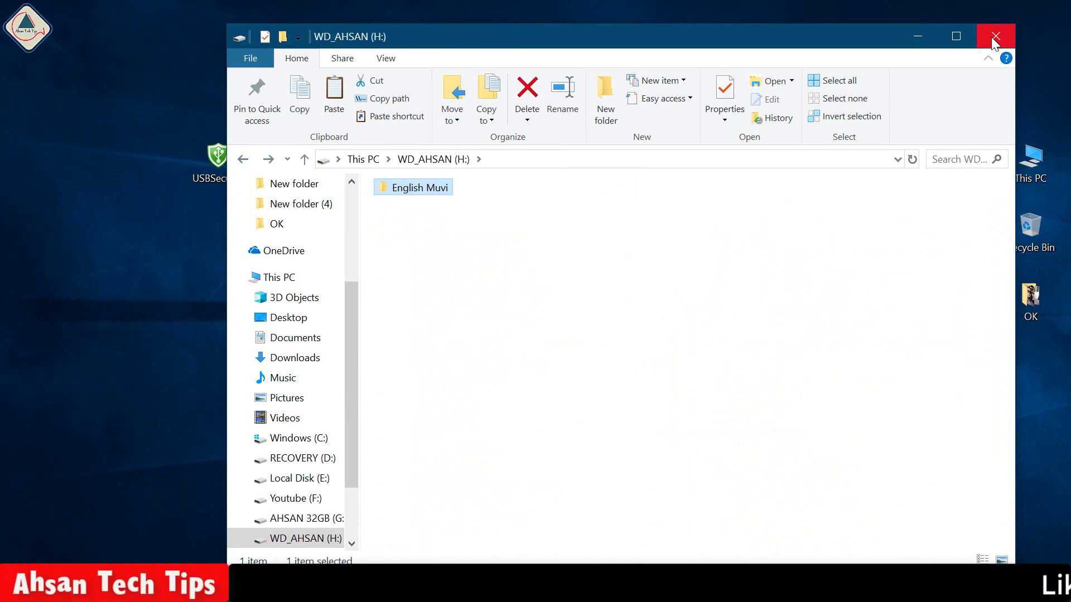
{"action": "left_click", "coordinate": [243, 162]}
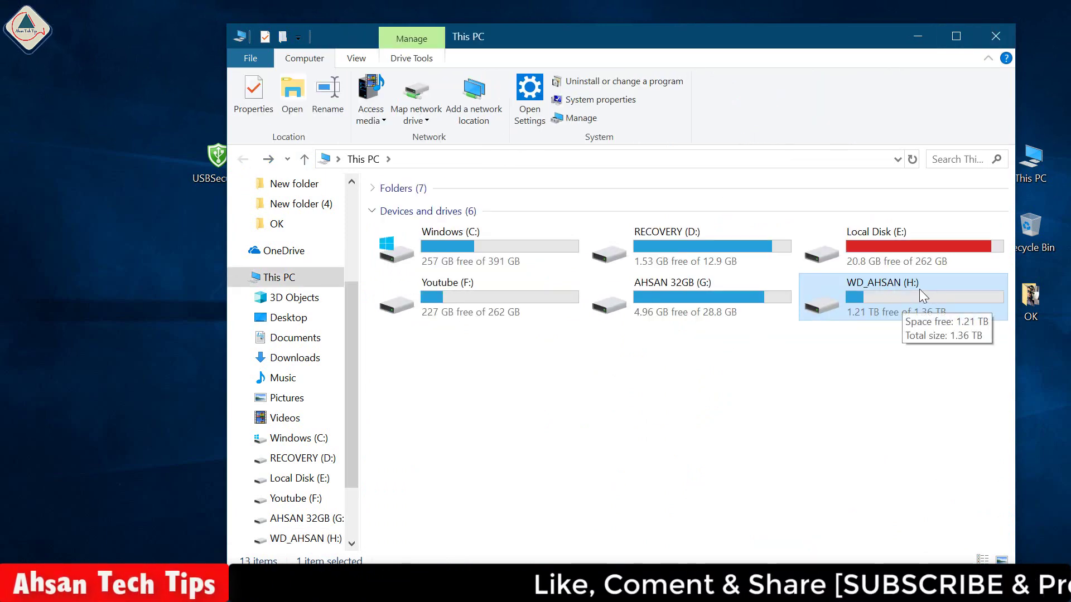
{"action": "left_click", "coordinate": [994, 35]}
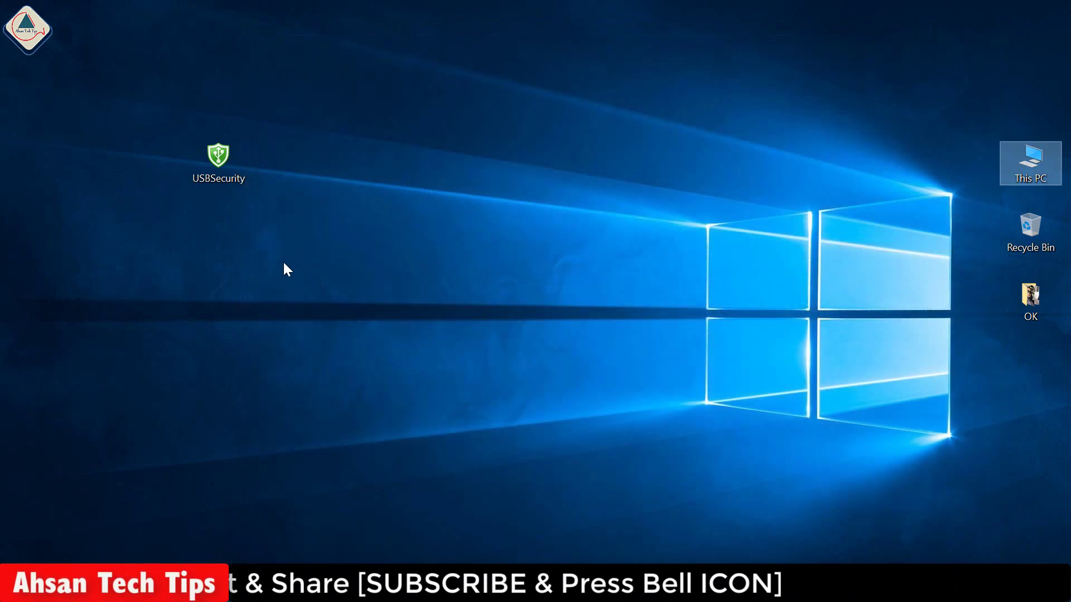
- Install USB Security 2.20 onto portable drive H: from the USBSecurity shortcut, accepting the licence
{"action": "right_click", "coordinate": [214, 160]}
{"action": "left_click", "coordinate": [258, 46]}
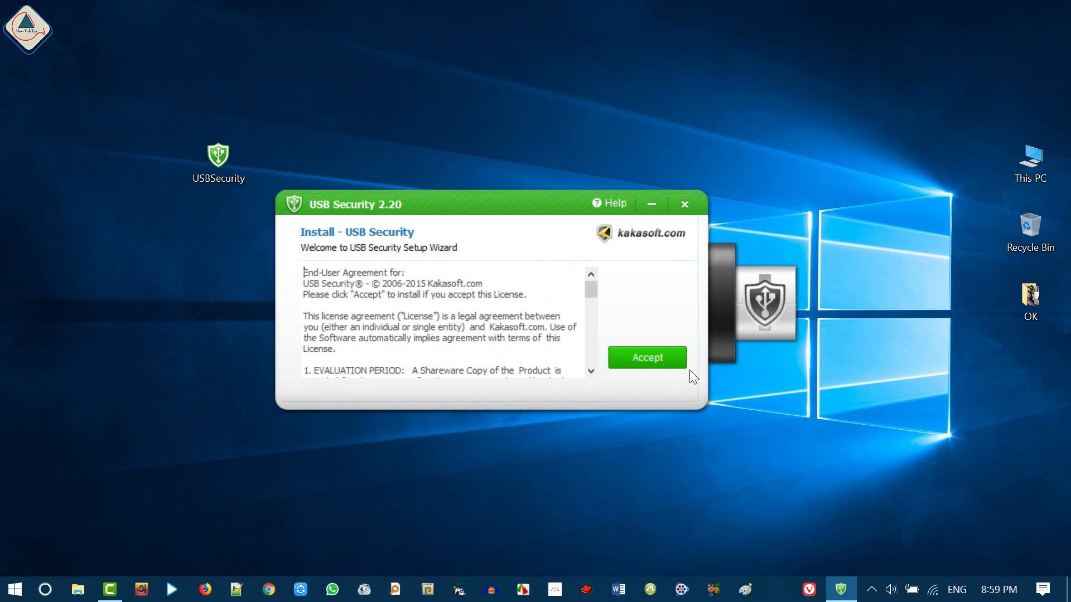
{"action": "left_click", "coordinate": [642, 359]}
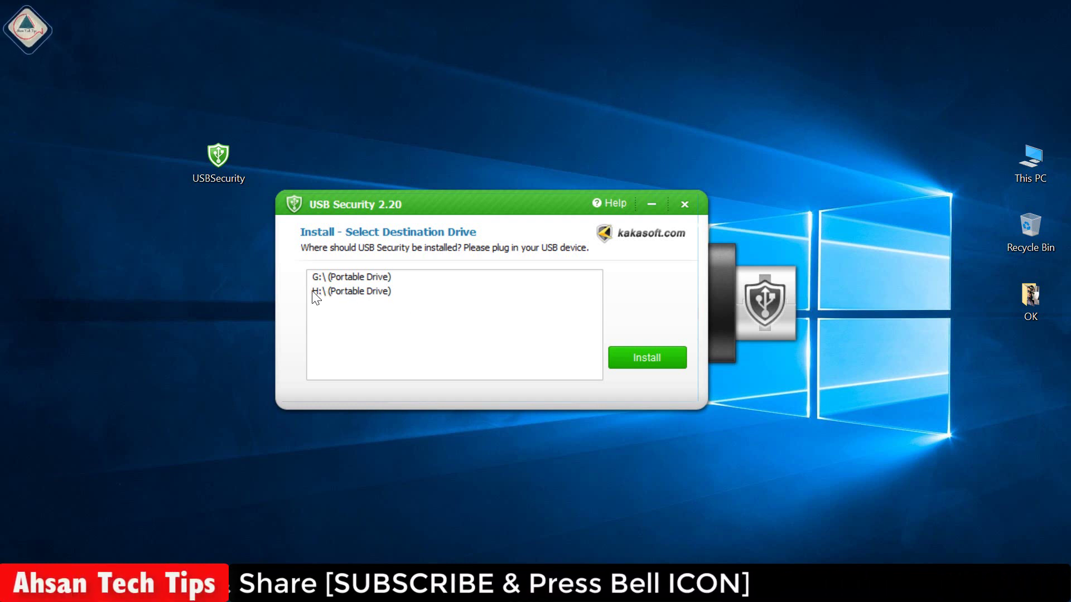
{"action": "left_click", "coordinate": [350, 293]}
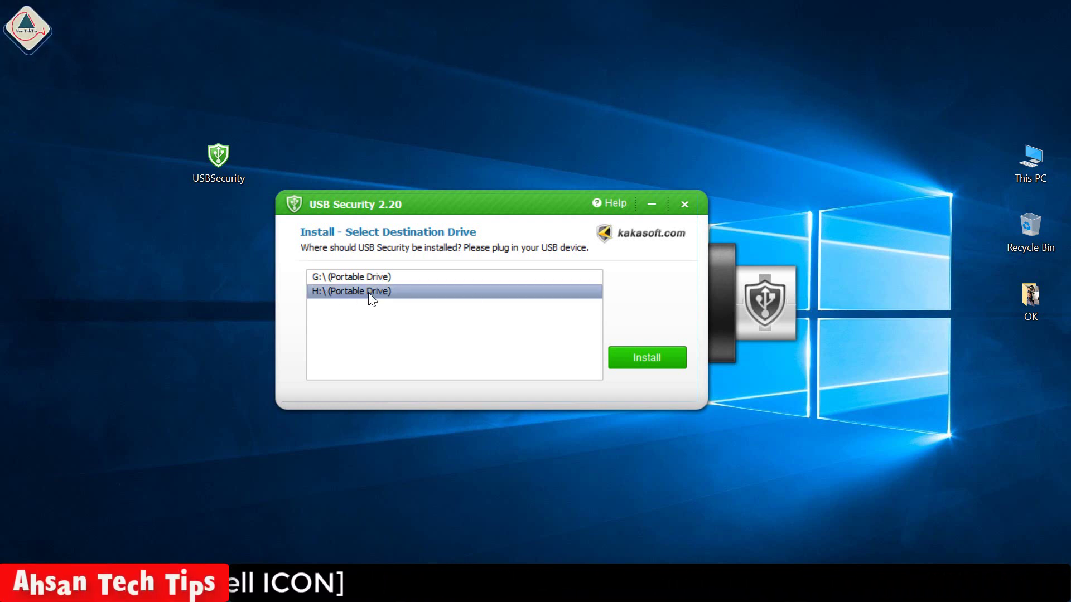
{"action": "left_click", "coordinate": [645, 357]}
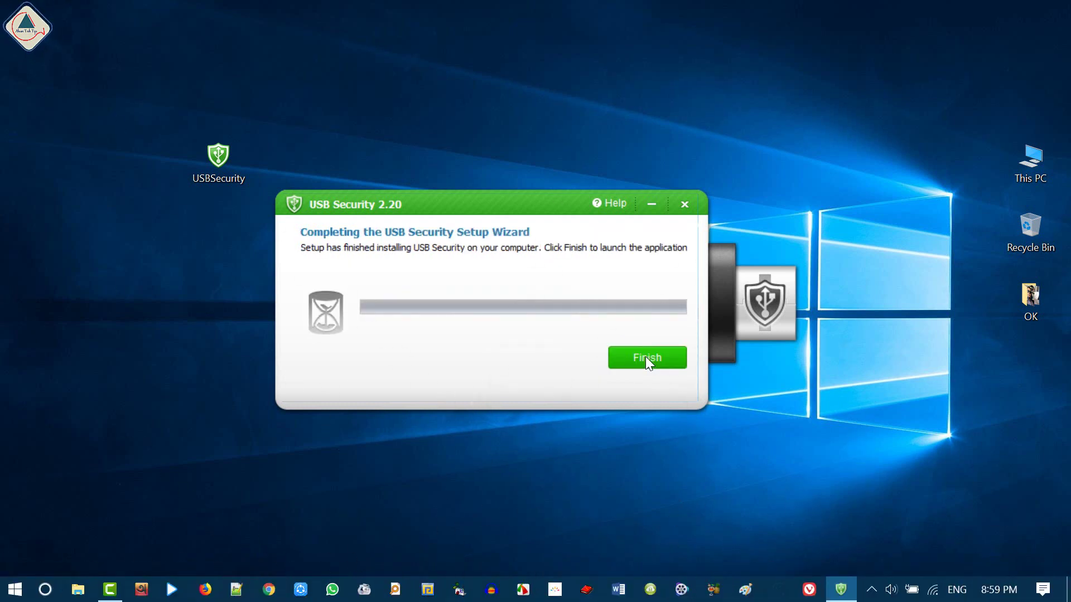
{"action": "left_click", "coordinate": [645, 357]}
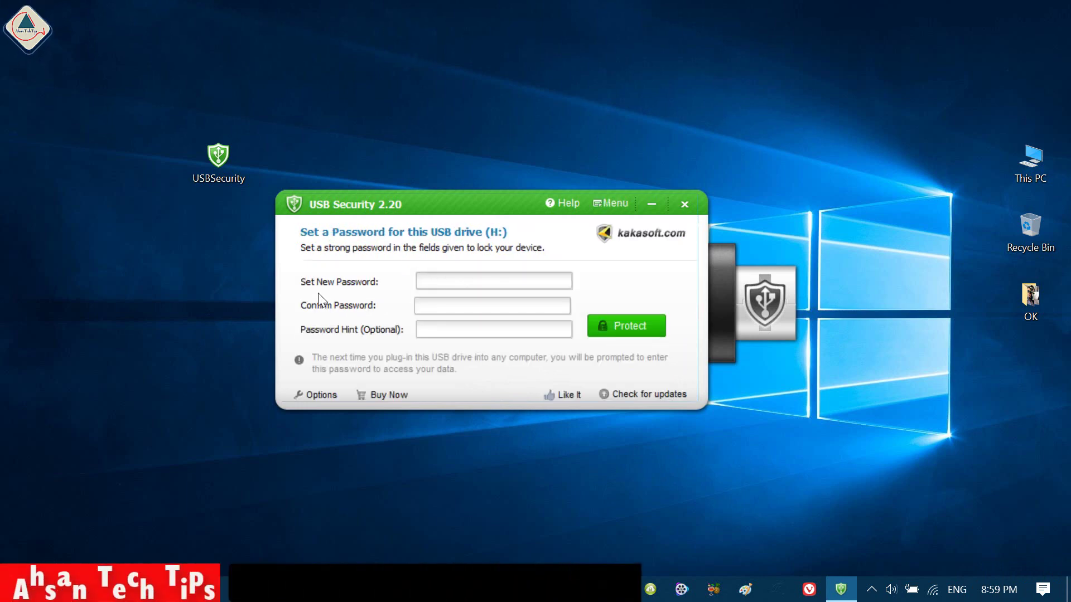
- Protect drive H: with a new password, entered and confirmed, then exit USB Security
{"action": "left_click", "coordinate": [427, 282]}
{"action": "type", "text": "123"}
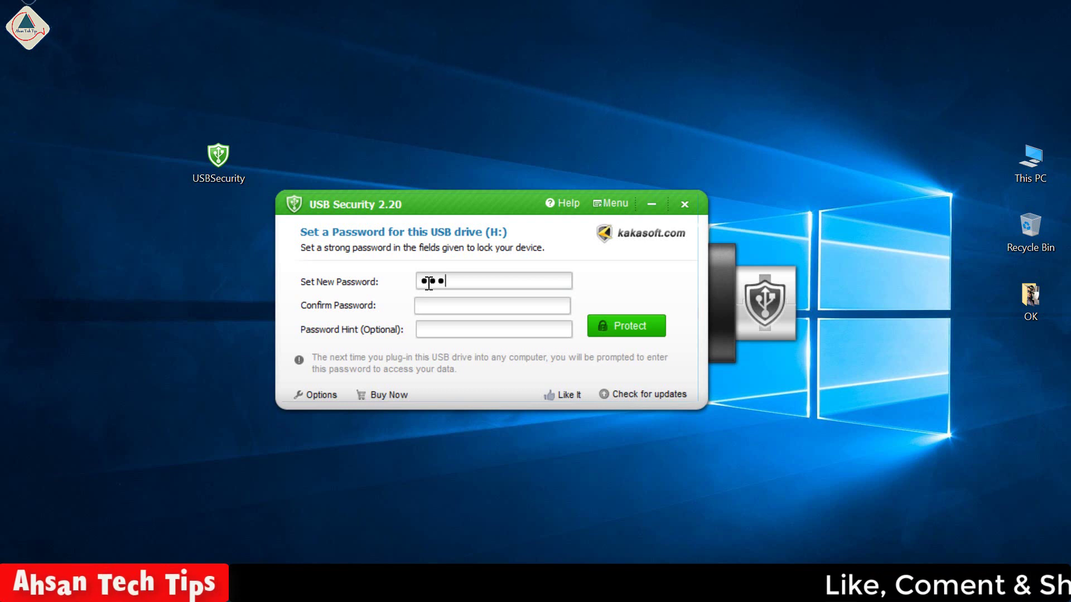
{"action": "left_click", "coordinate": [438, 304]}
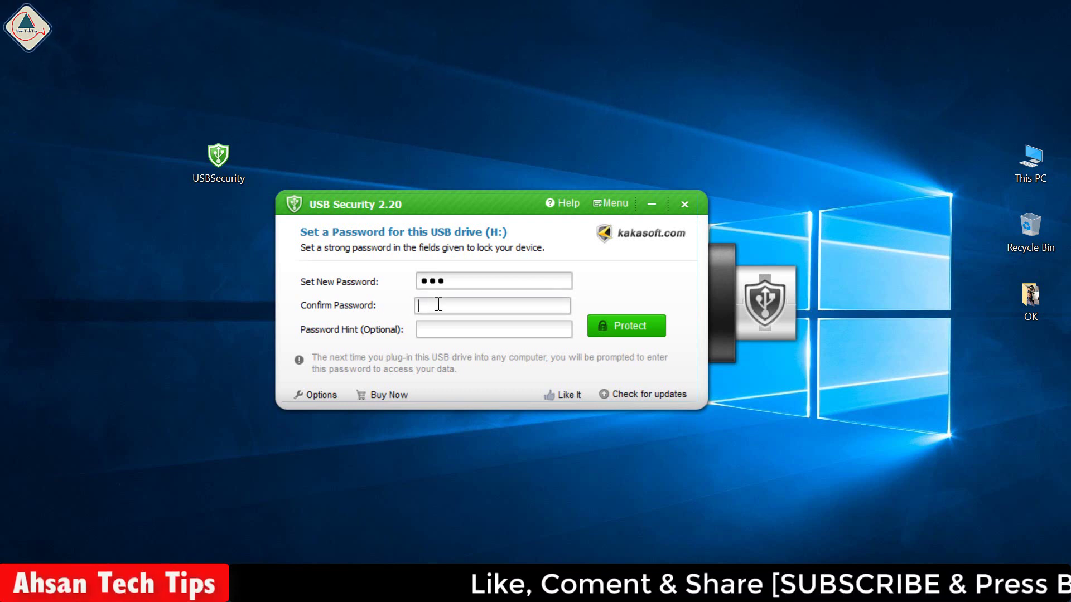
{"action": "type", "text": "123"}
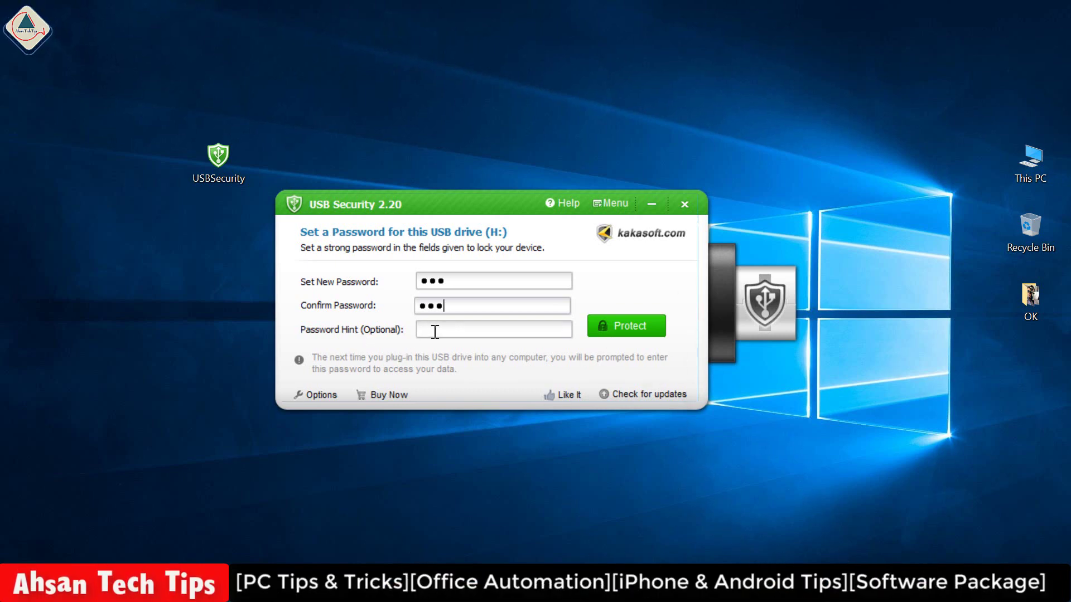
{"action": "left_click", "coordinate": [634, 329]}
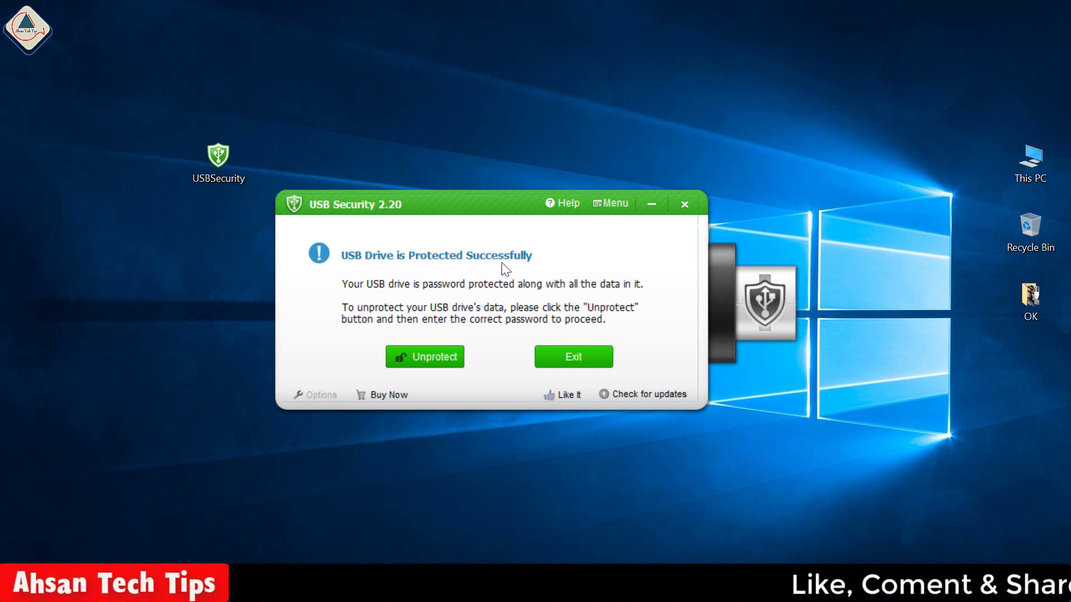
{"action": "left_click", "coordinate": [563, 360]}
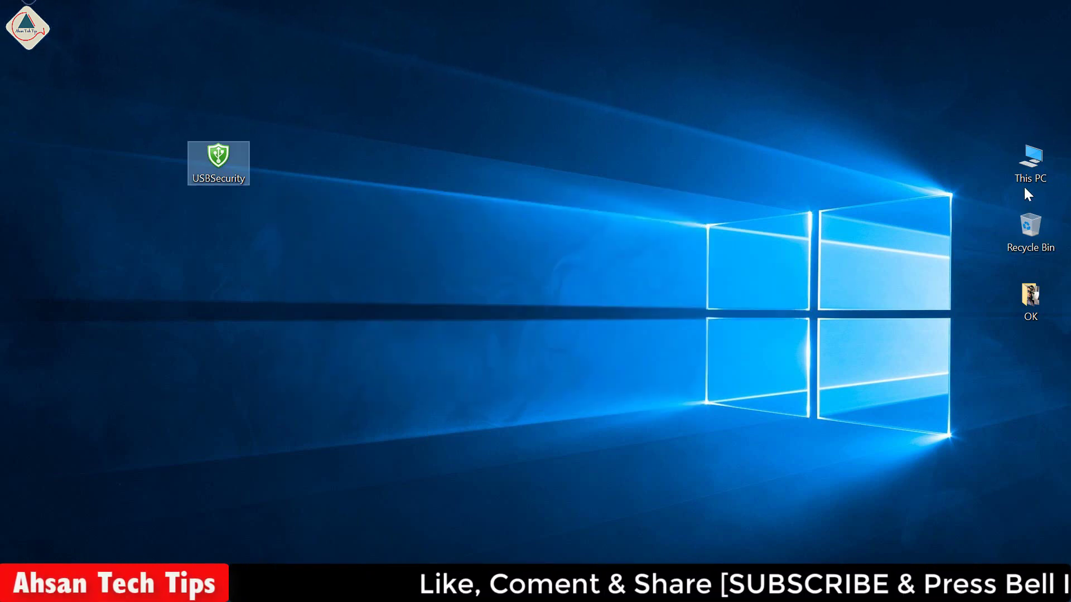
- Open drive WD_AHSAN (H:) from This PC, where only the USBSecurity file appears
{"action": "double_click", "coordinate": [1036, 164]}
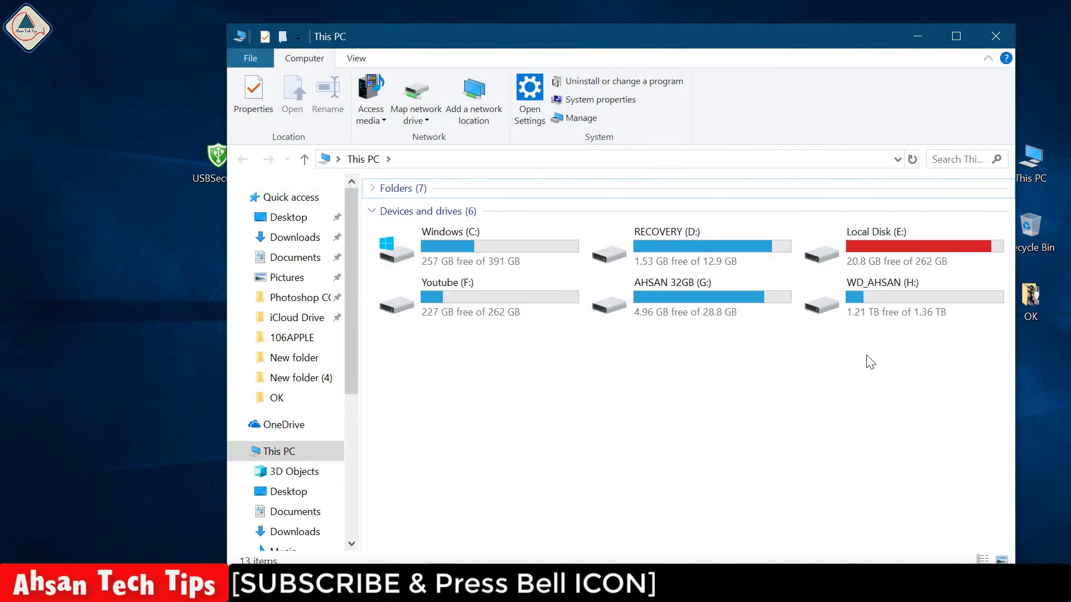
{"action": "double_click", "coordinate": [883, 298]}
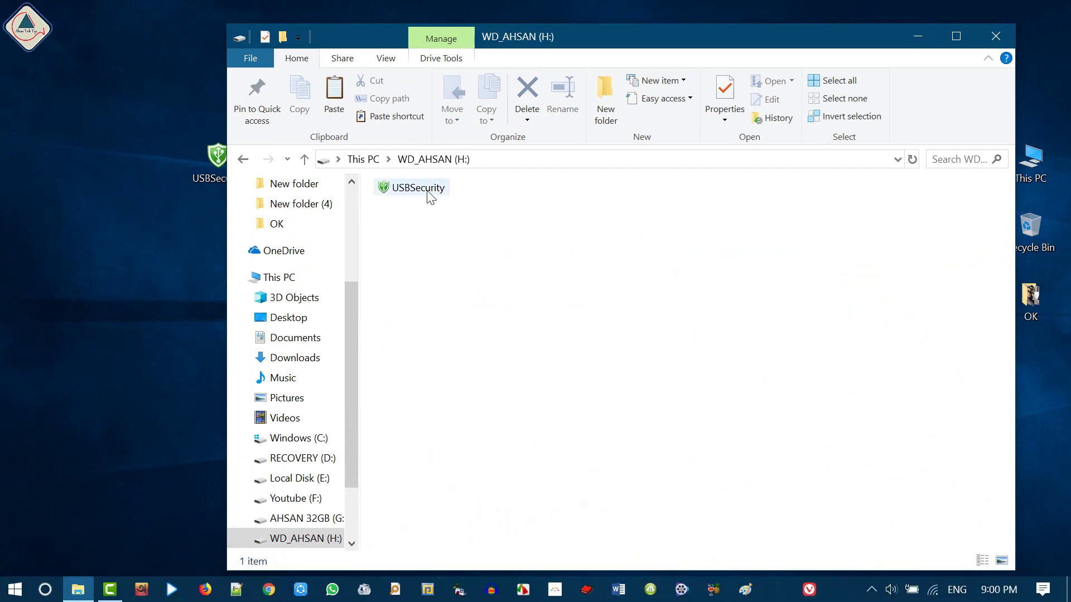
{"action": "left_click", "coordinate": [418, 197]}
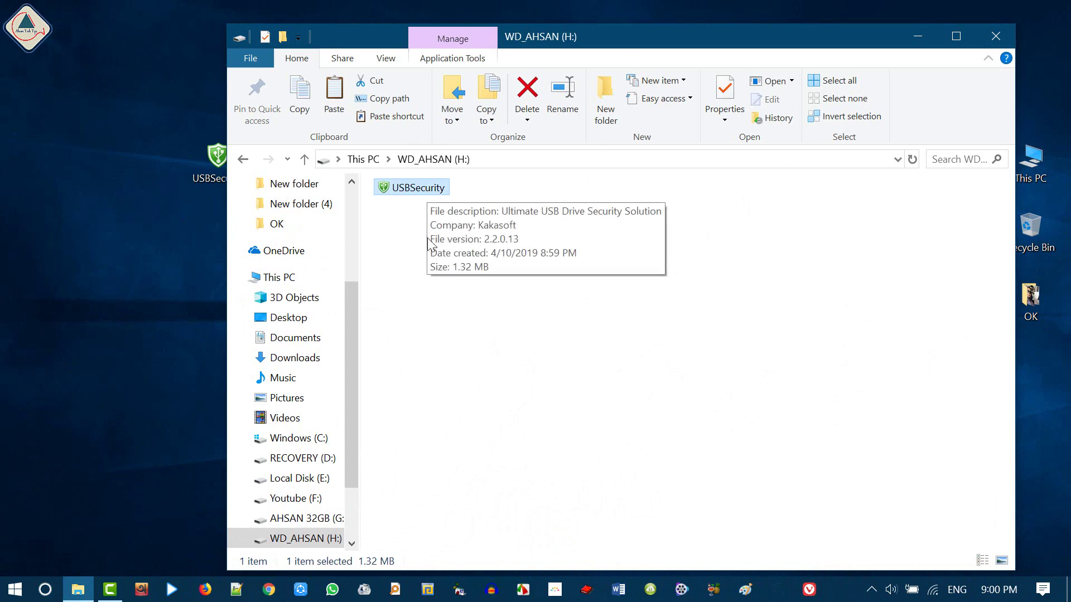
{"action": "left_click", "coordinate": [429, 215]}
- Turn on showing hidden files in the Folder Options View settings and close the dialog
{"action": "left_click", "coordinate": [386, 59]}
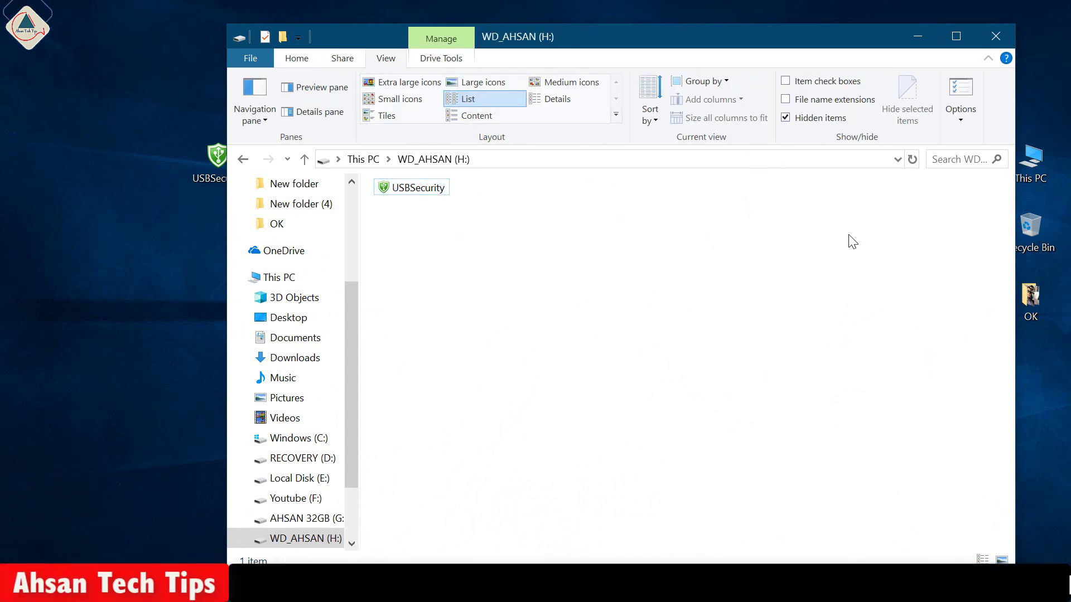
{"action": "left_click", "coordinate": [958, 124]}
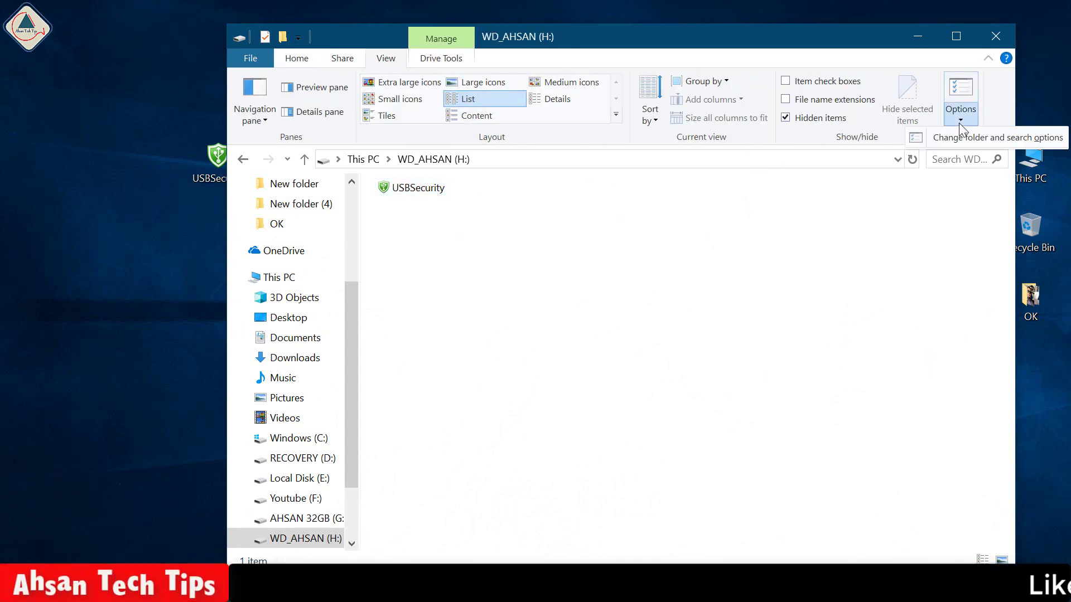
{"action": "left_click", "coordinate": [986, 139]}
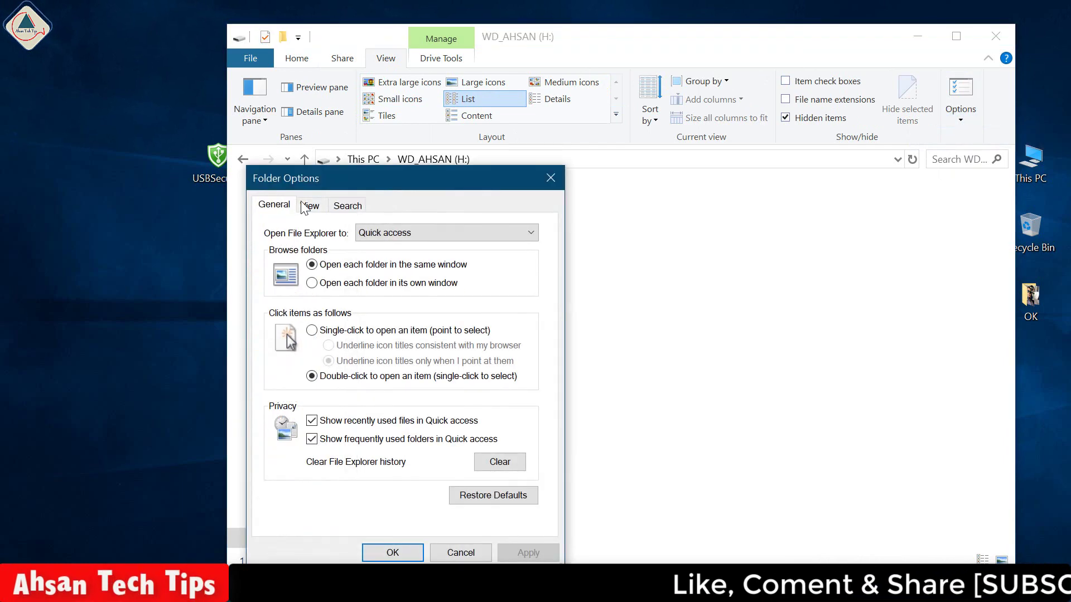
{"action": "left_click", "coordinate": [309, 205]}
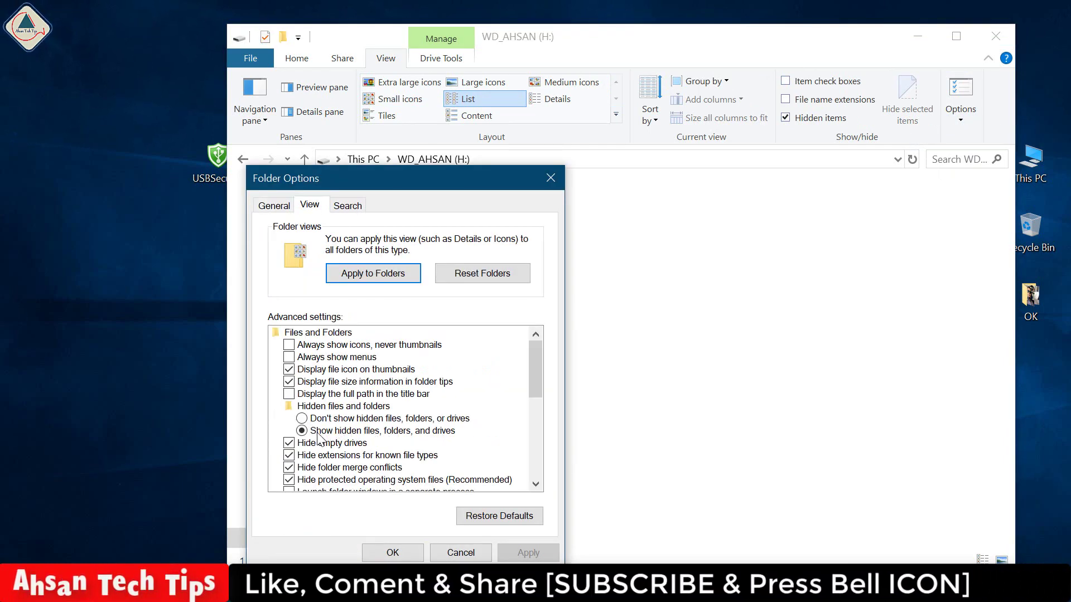
{"action": "key", "text": "Return"}
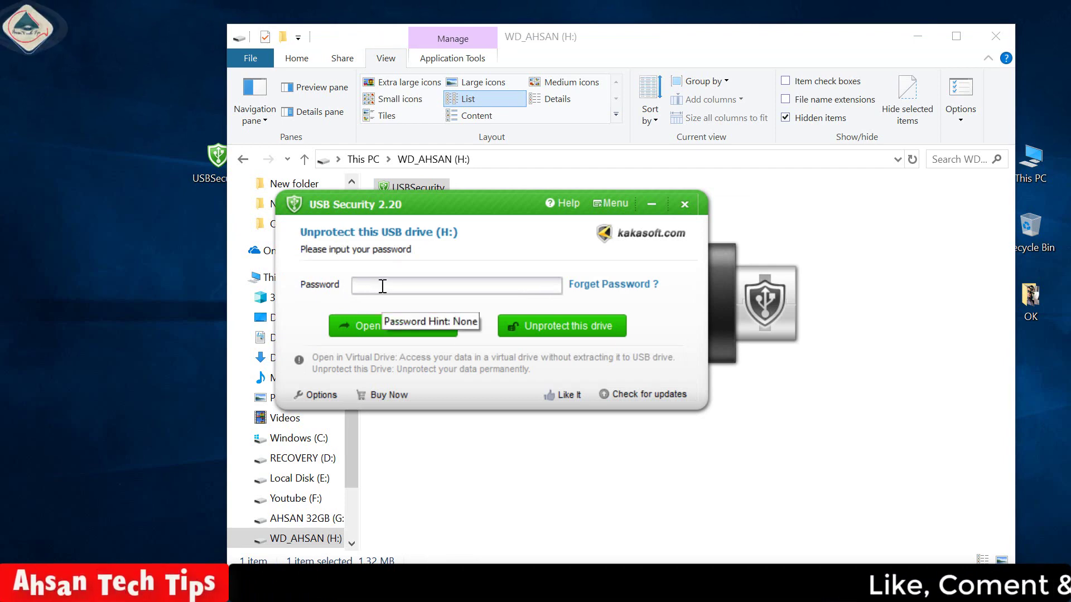
- Unprotect drive H: permanently with its password, then select the reappeared English Muvi folder
{"action": "type", "text": "123"}
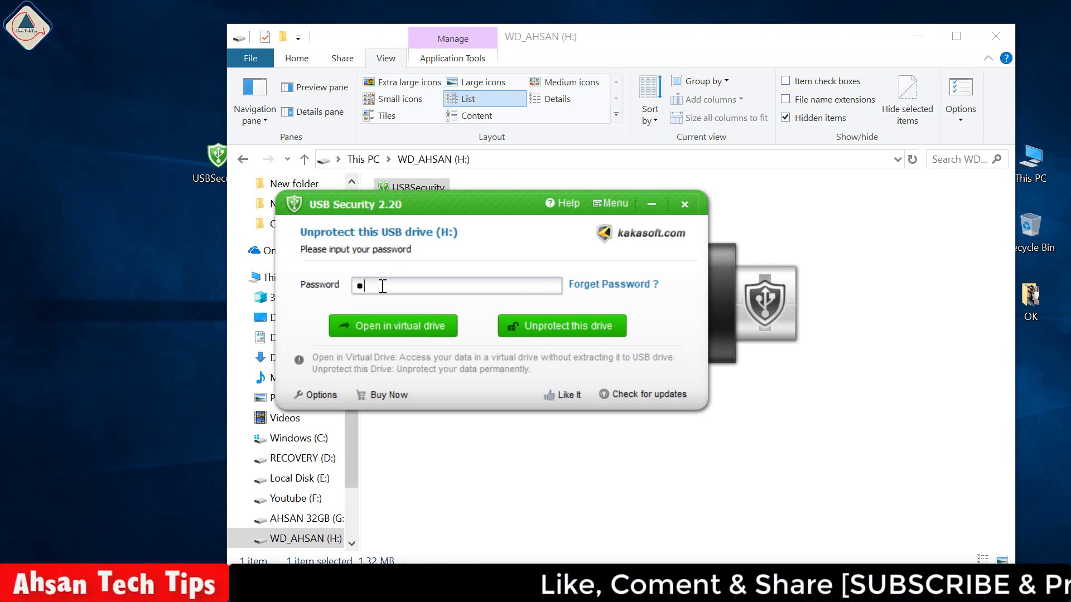
{"action": "left_click", "coordinate": [564, 326]}
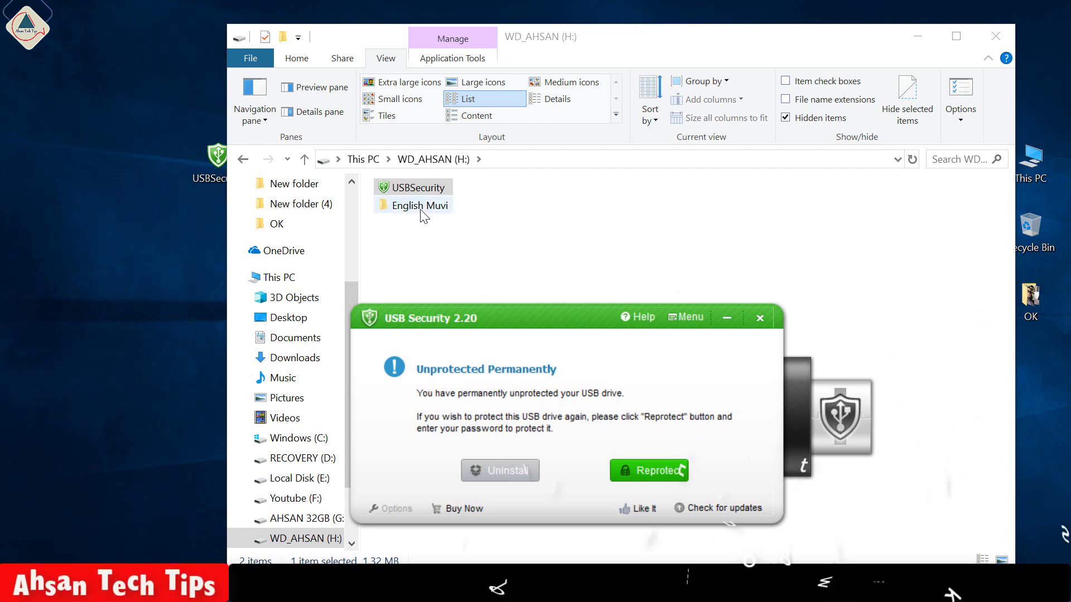
{"action": "left_click", "coordinate": [423, 205]}
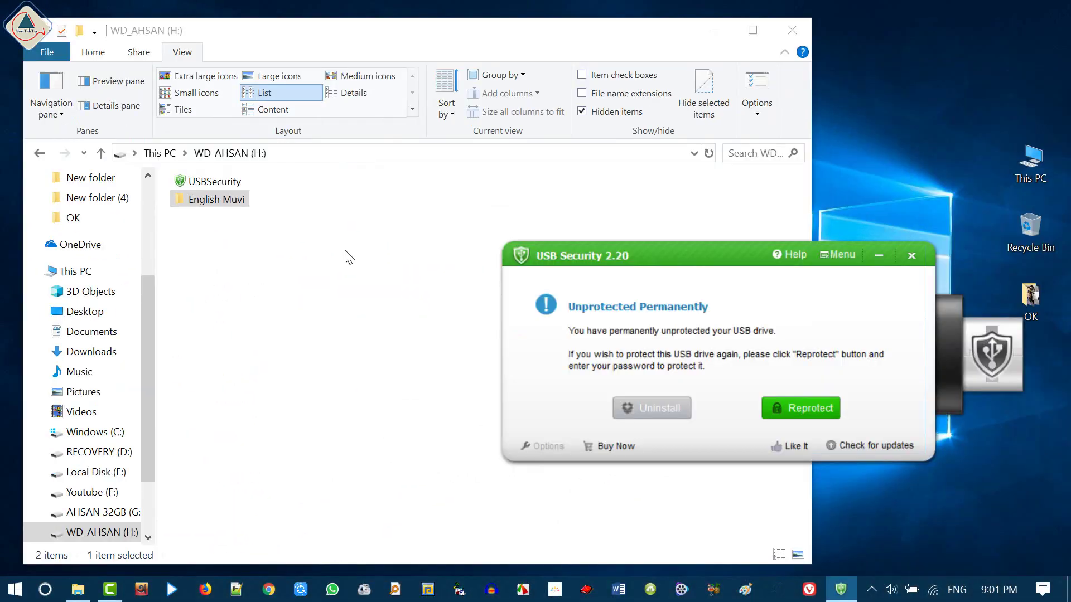
{"action": "double_click", "coordinate": [204, 200]}
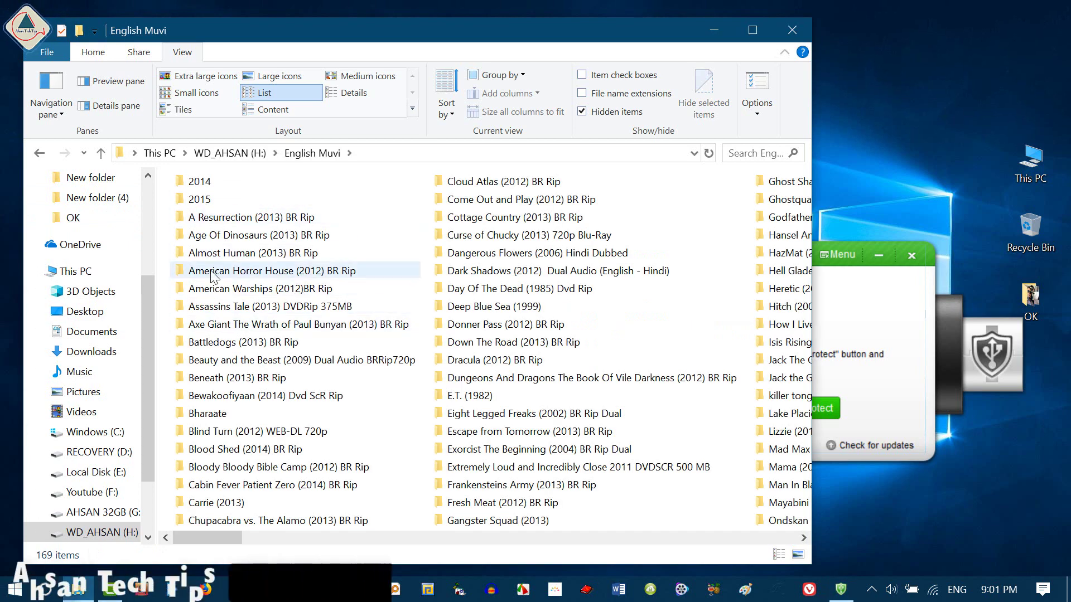
{"action": "left_click_drag", "start_coordinate": [714, 245], "coordinate": [598, 234]}
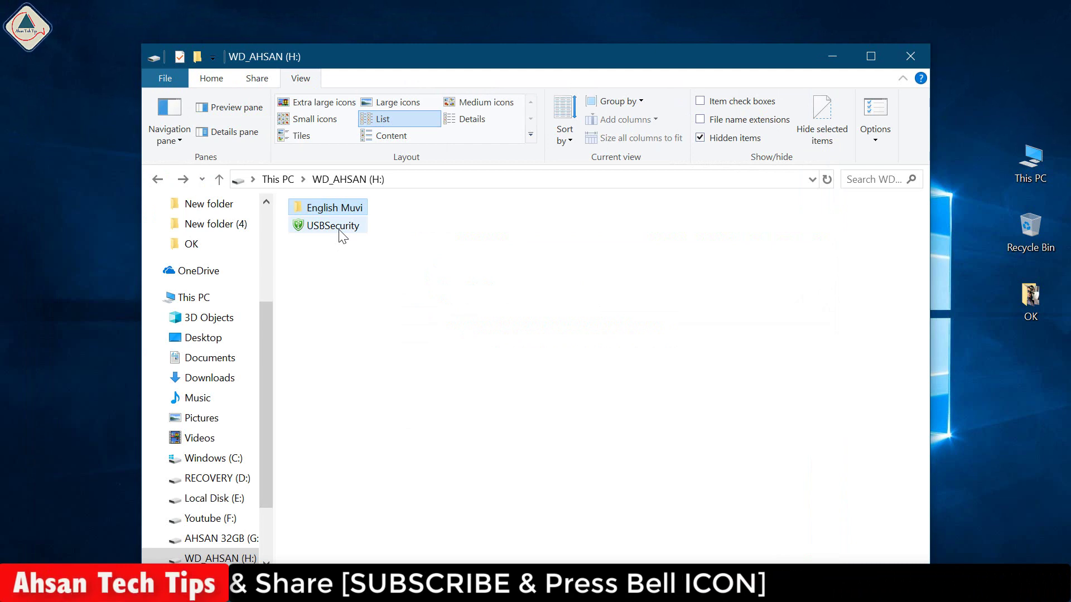
{"action": "mouse_move", "coordinate": [339, 231]}
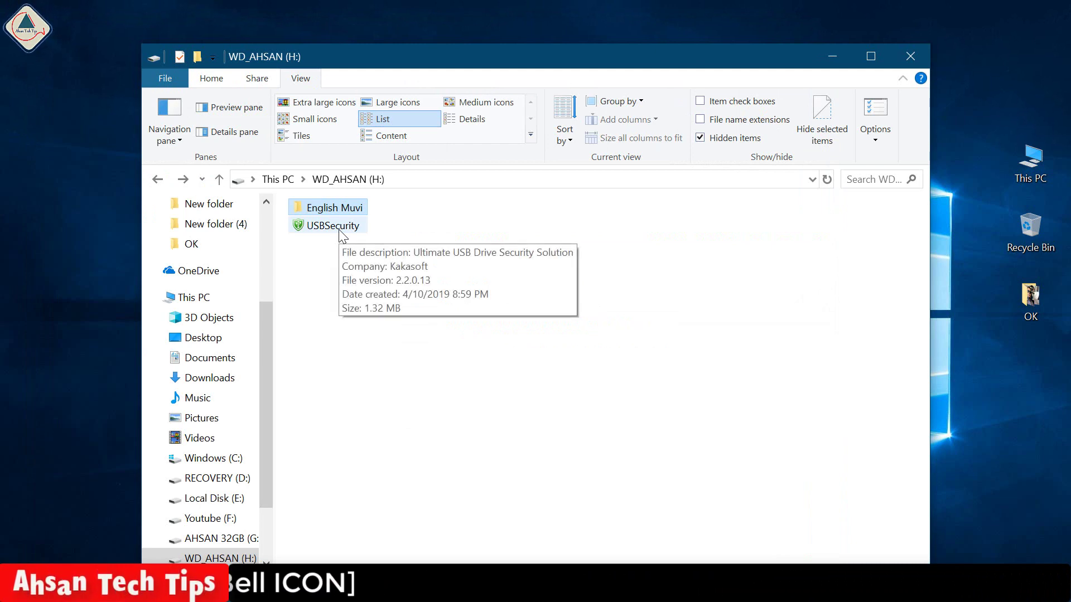